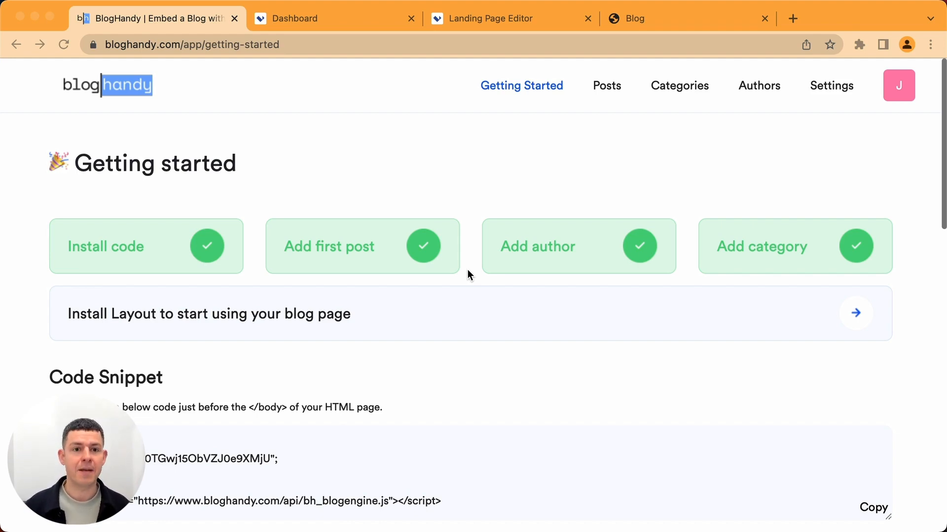
# Switch to the Landingi page editor and place an HTML element in the empty section below the header at about X 158, Y 53.
pyautogui.click(496, 27)
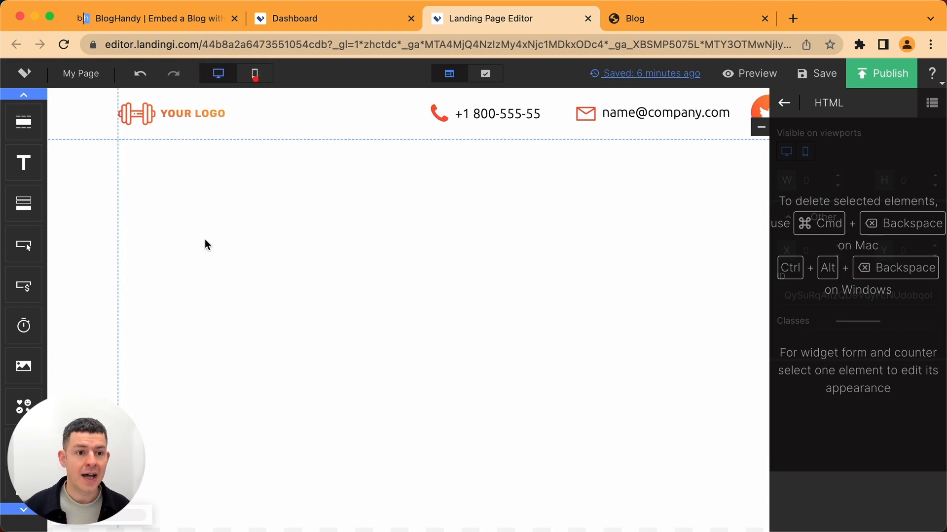
pyautogui.scroll(-2, 22, 202)
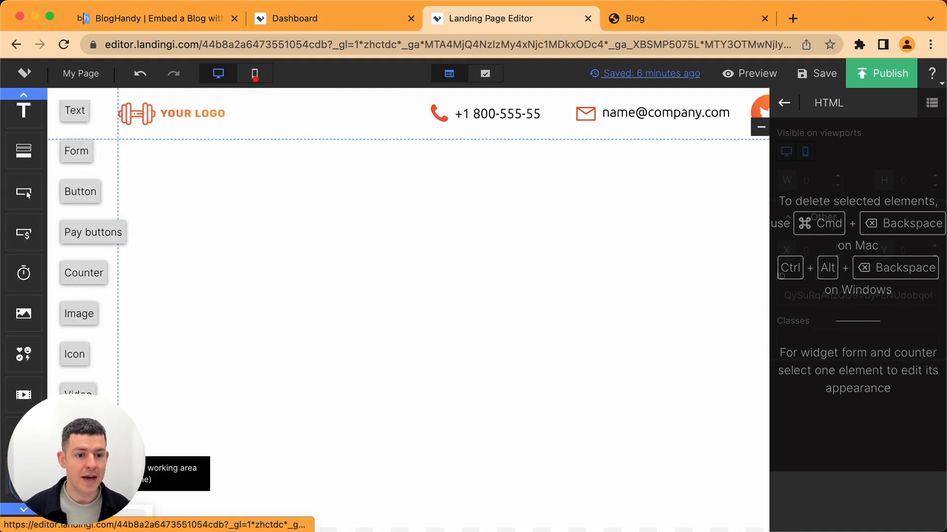
pyautogui.moveTo(23, 474); pyautogui.dragTo(365, 278)
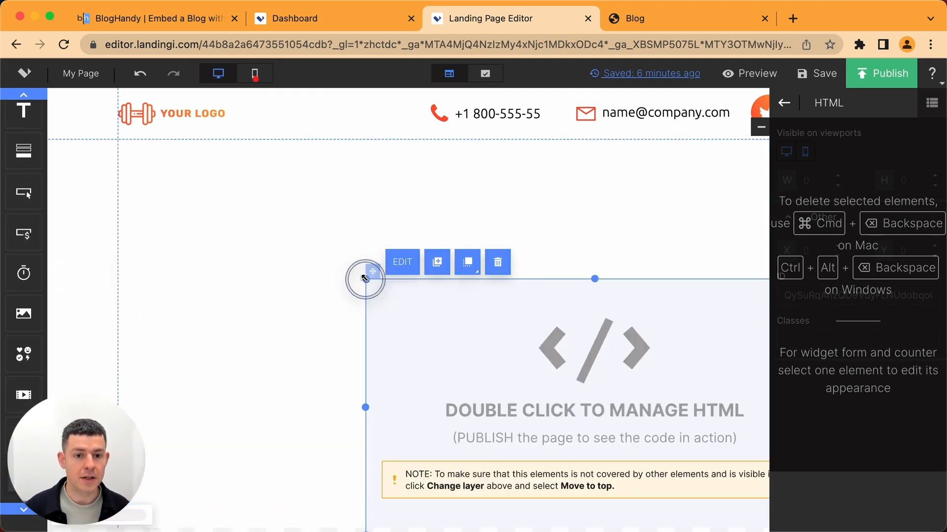
pyautogui.moveTo(520, 317); pyautogui.dragTo(391, 219)
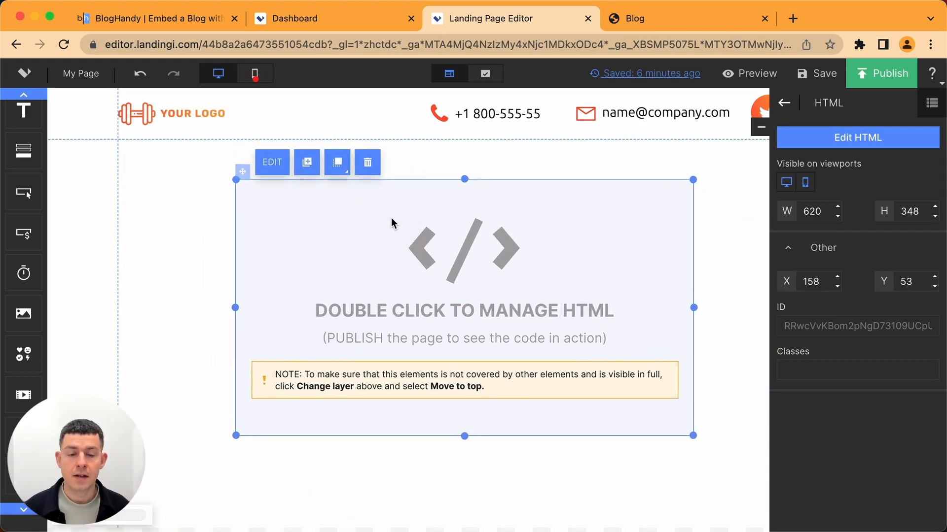
# Copy BlogHandy's Step 1 script snippet and paste it into the HTML element's custom code.
pyautogui.click(868, 139)
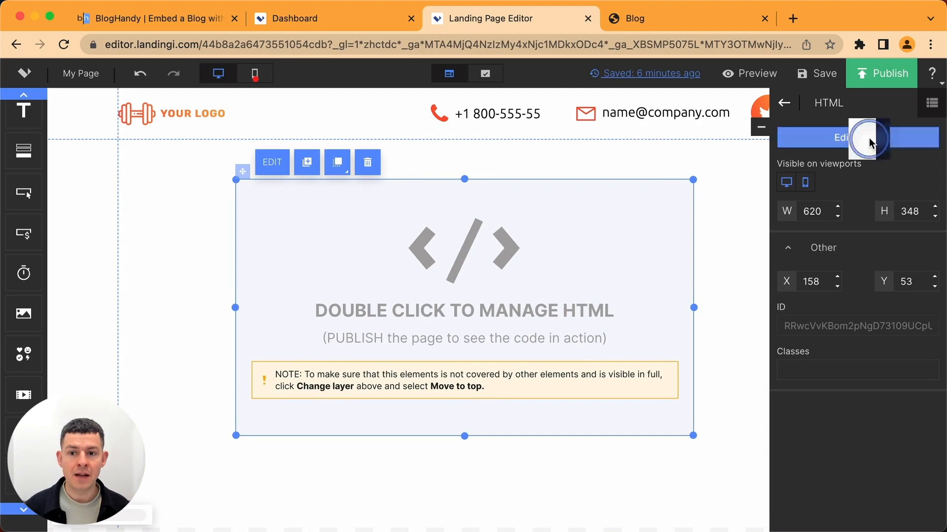
pyautogui.click(148, 222)
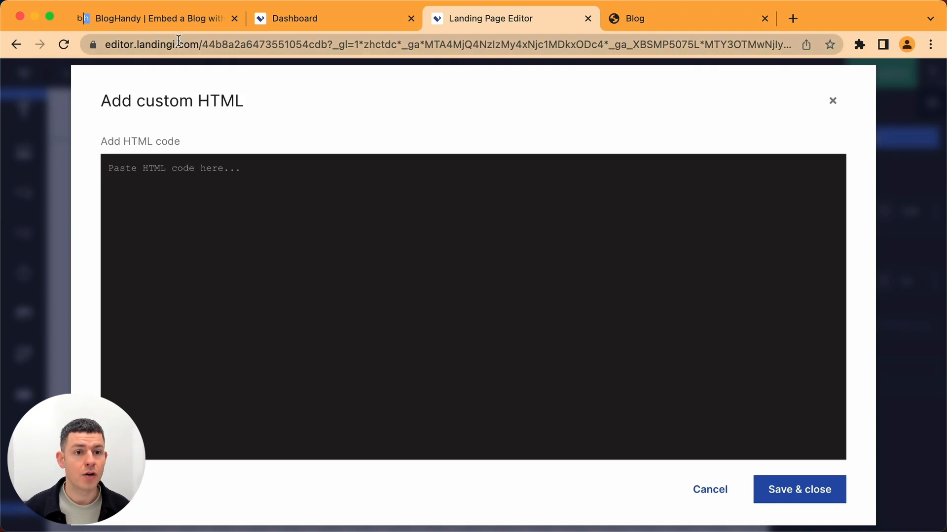
pyautogui.click(170, 20)
pyautogui.scroll(-3, 339, 246)
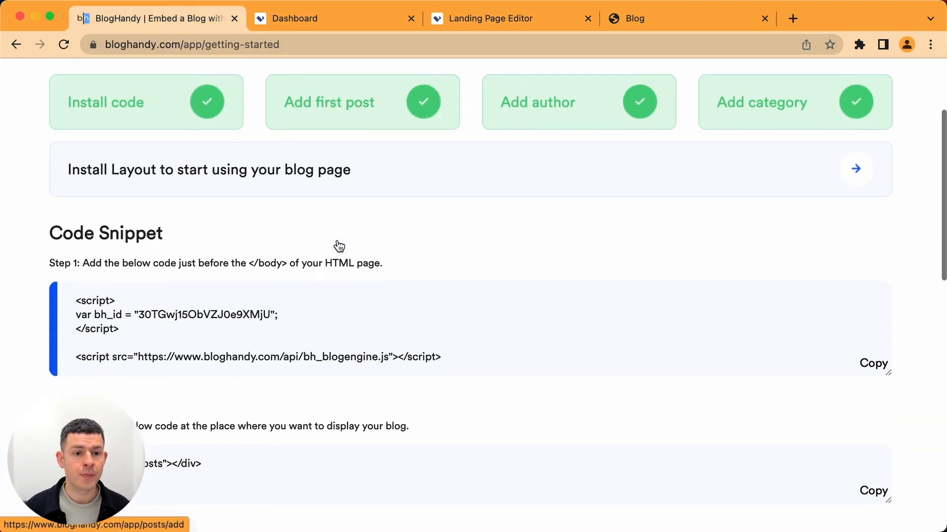
pyautogui.scroll(-1, 340, 246)
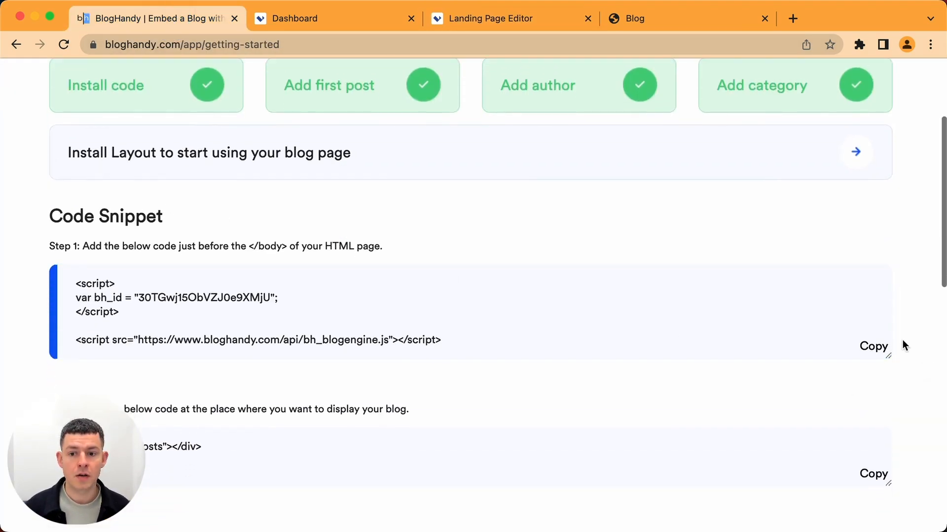
pyautogui.click(878, 349)
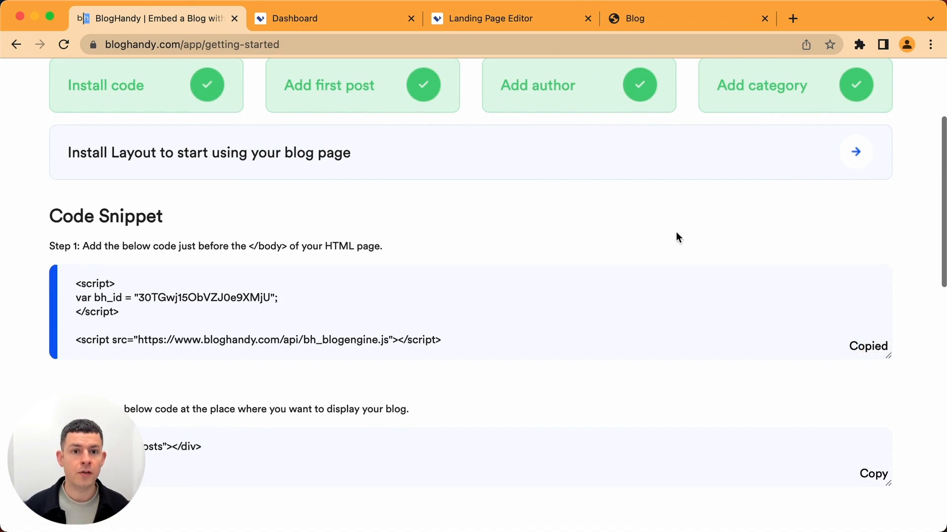
pyautogui.click(521, 17)
pyautogui.click(264, 218)
pyautogui.press('super+v')
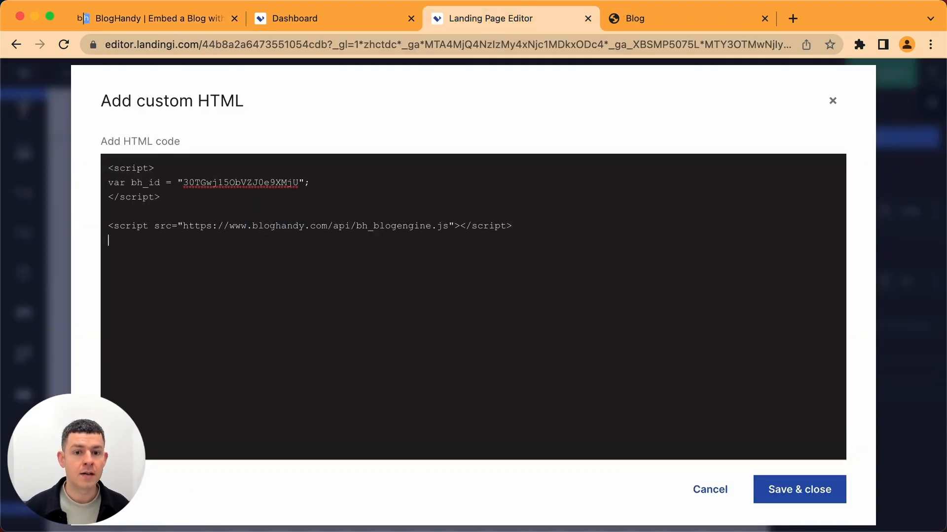
# Add BlogHandy's Step 2 snippet <div id="bh-posts"></div> below the scripts in the custom HTML and save the code.
pyautogui.click(169, 22)
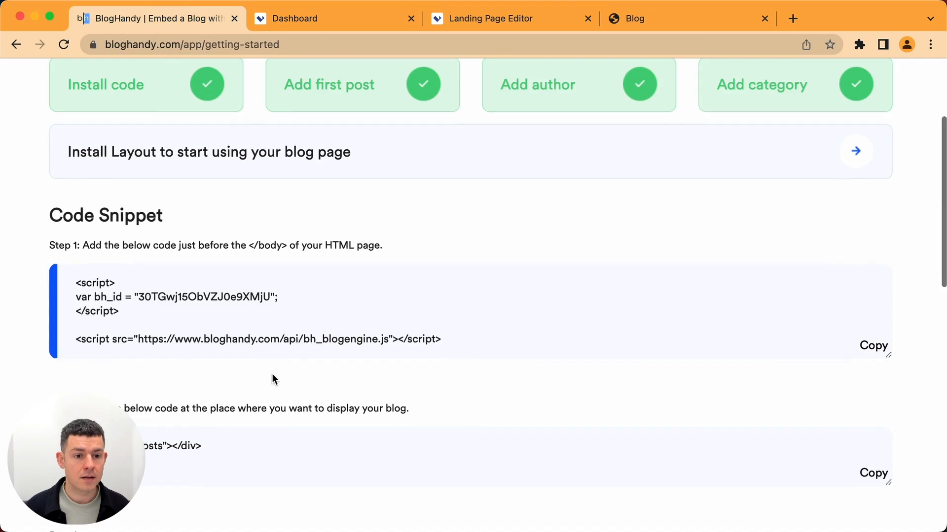
pyautogui.scroll(-2, 146, 383)
pyautogui.click(870, 419)
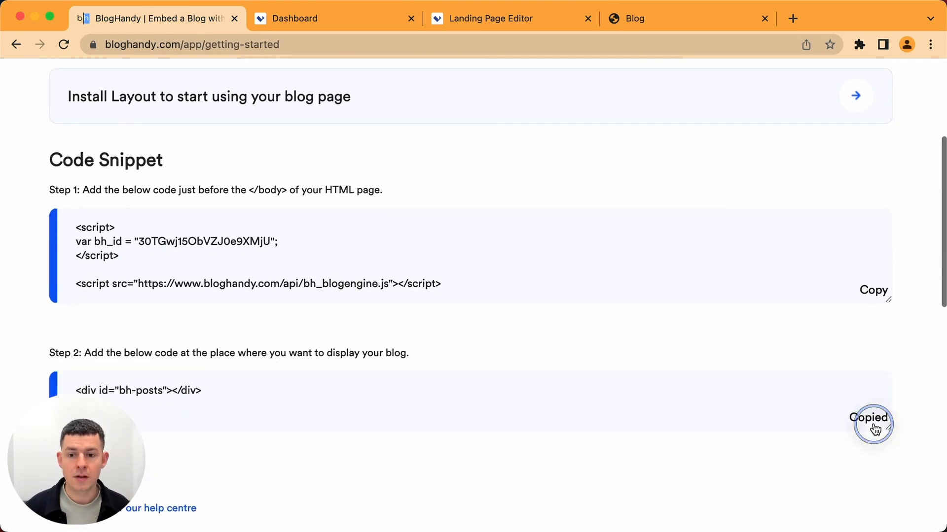
pyautogui.click(511, 15)
pyautogui.press('super+v')
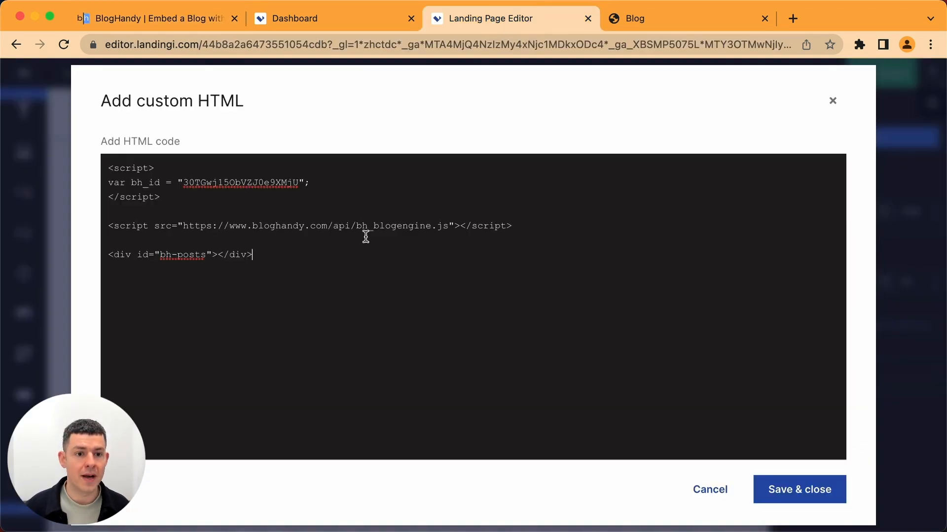
pyautogui.click(808, 490)
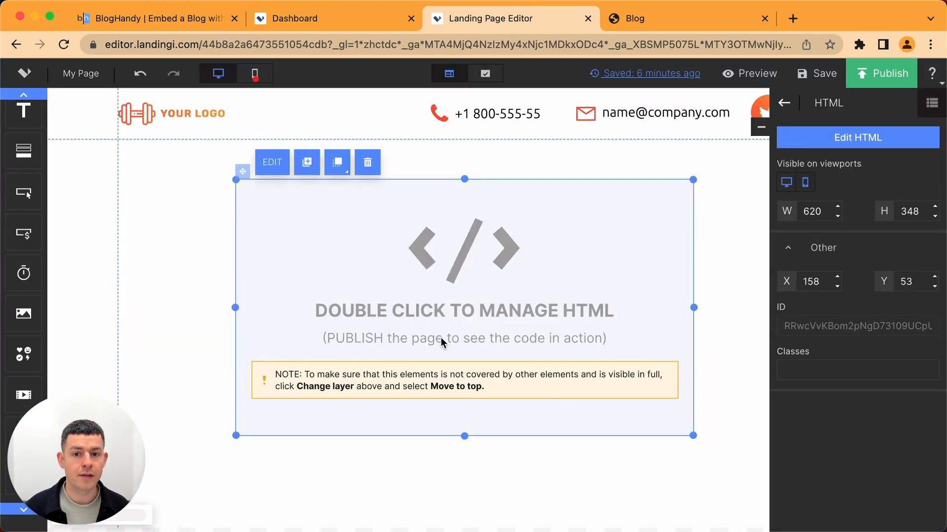
# Enlarge the HTML element to about 870 wide and 387 high, with its left edge at about X 20.
pyautogui.moveTo(235, 307); pyautogui.dragTo(133, 308)
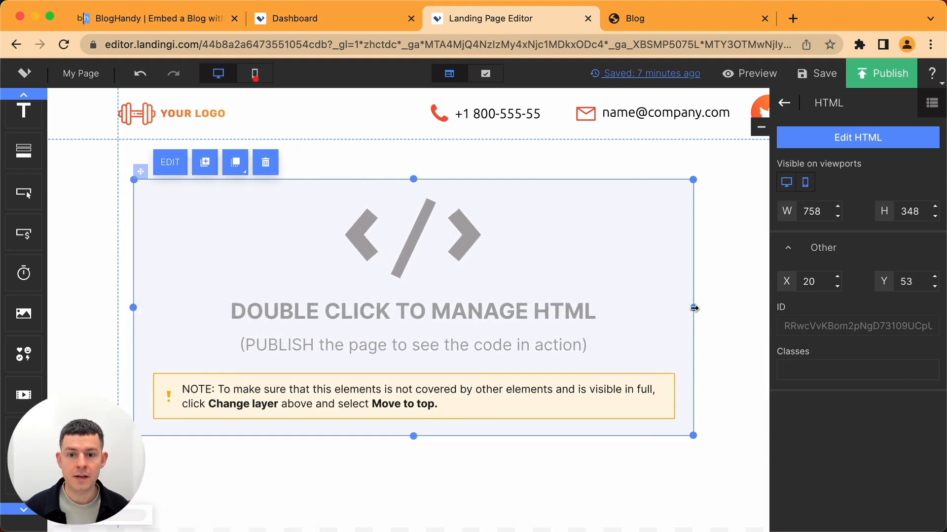
pyautogui.moveTo(693, 307); pyautogui.dragTo(771, 315)
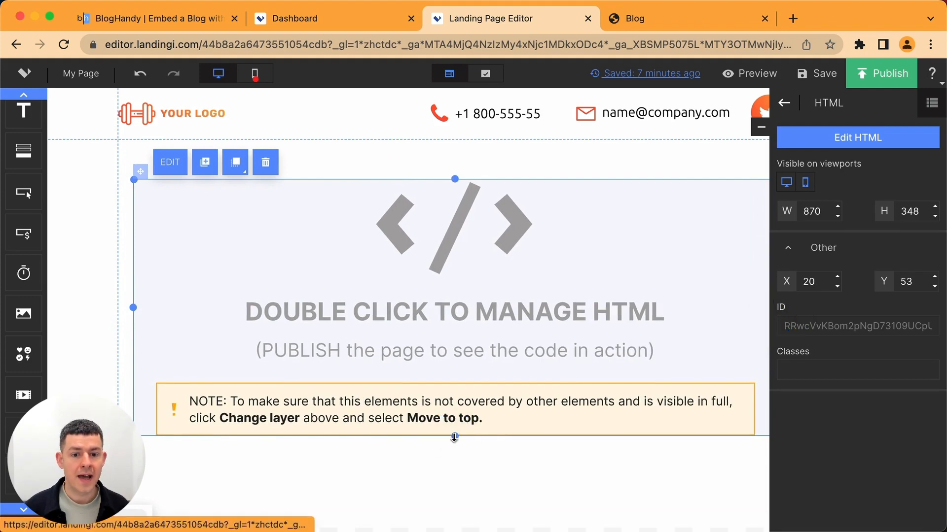
pyautogui.moveTo(455, 436); pyautogui.dragTo(454, 464)
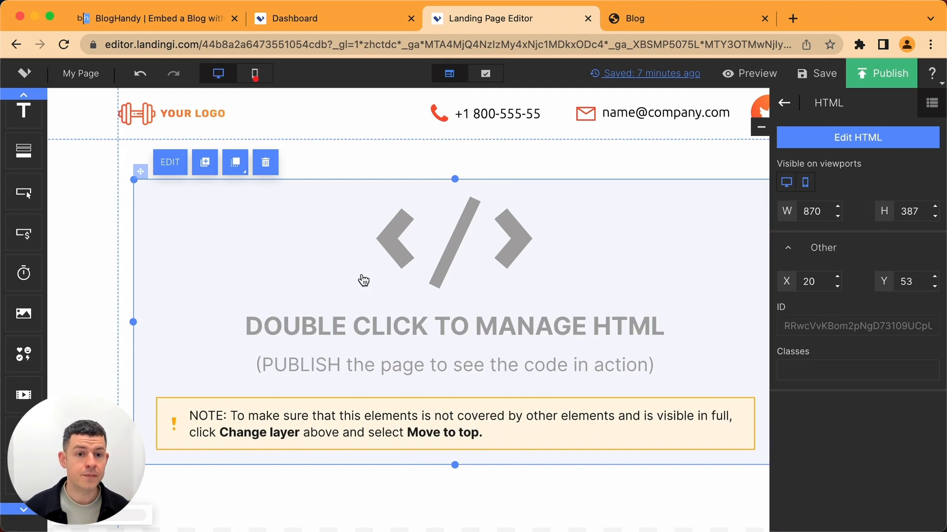
# Move the HTML element to the top layer and open the landing page's publishing options.
pyautogui.click(236, 162)
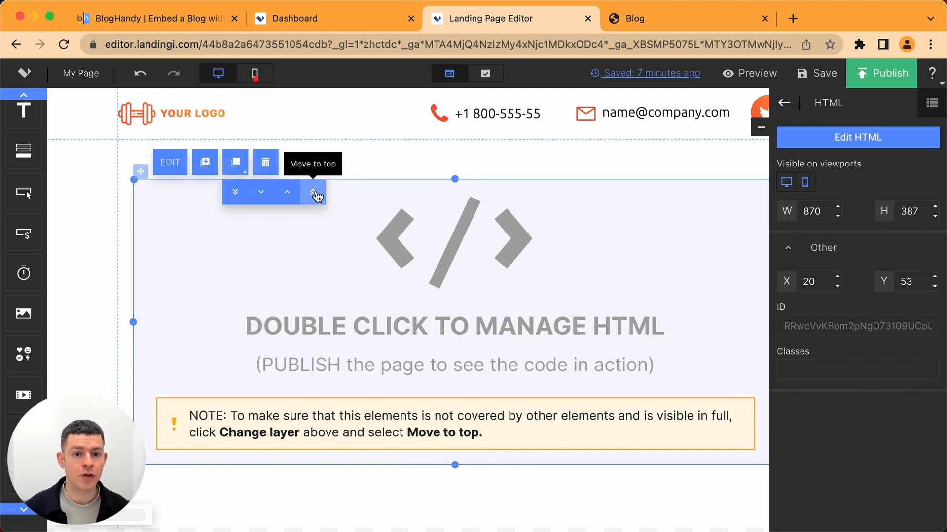
pyautogui.click(577, 141)
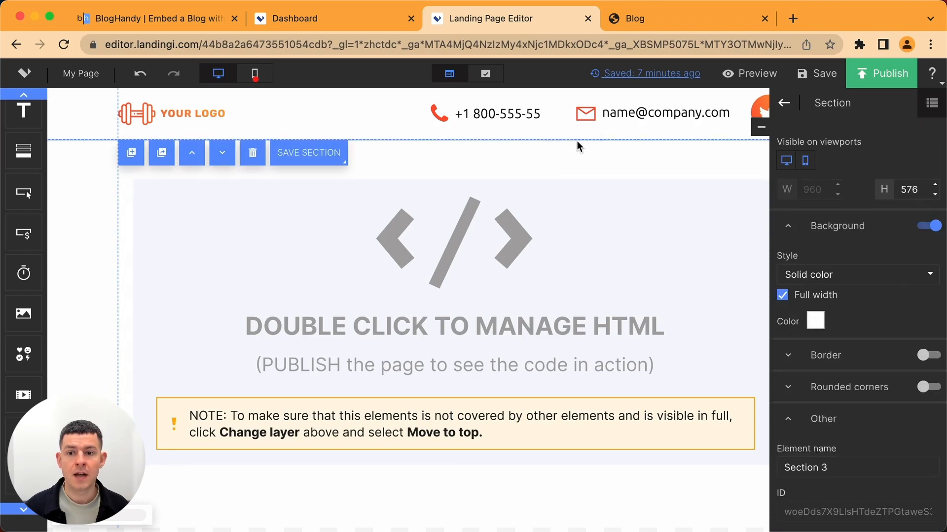
pyautogui.click(891, 75)
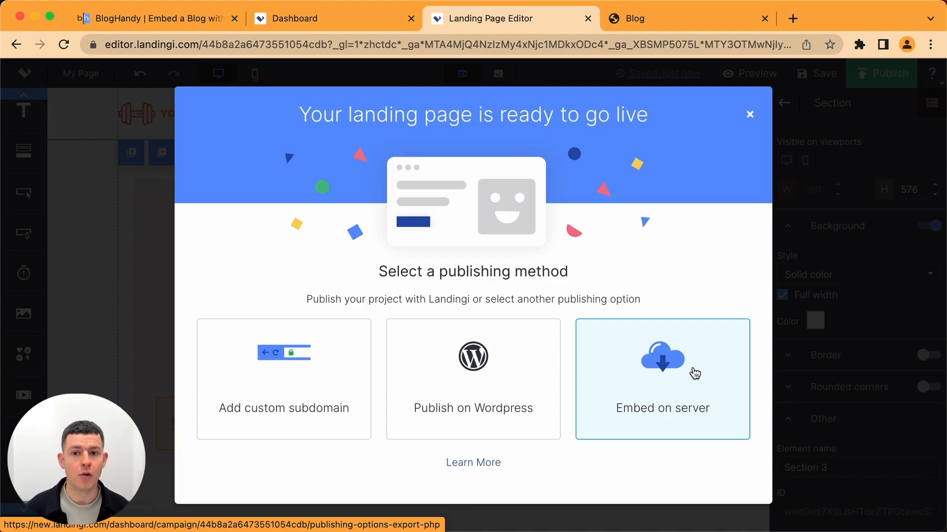
# Reload the live demo page and look through the embedded blog's category navigation, search field and posts.
pyautogui.click(674, 15)
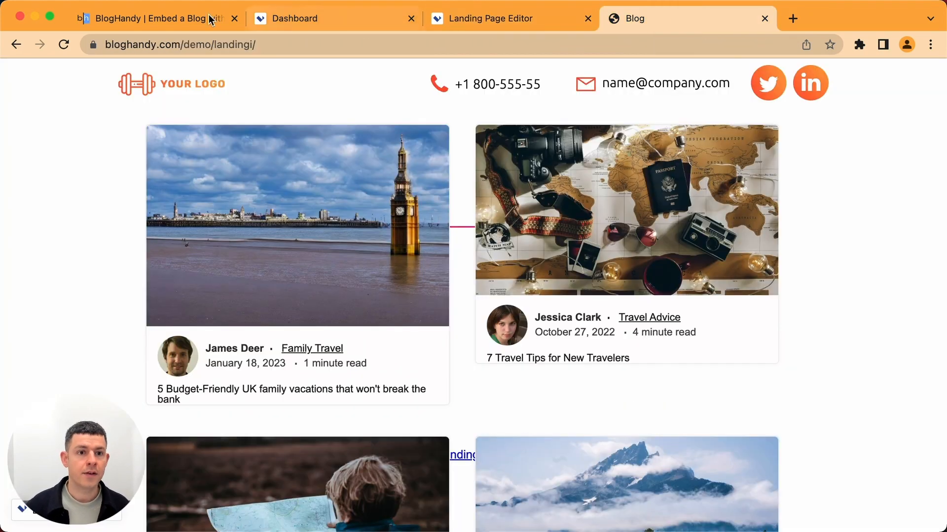
pyautogui.click(64, 44)
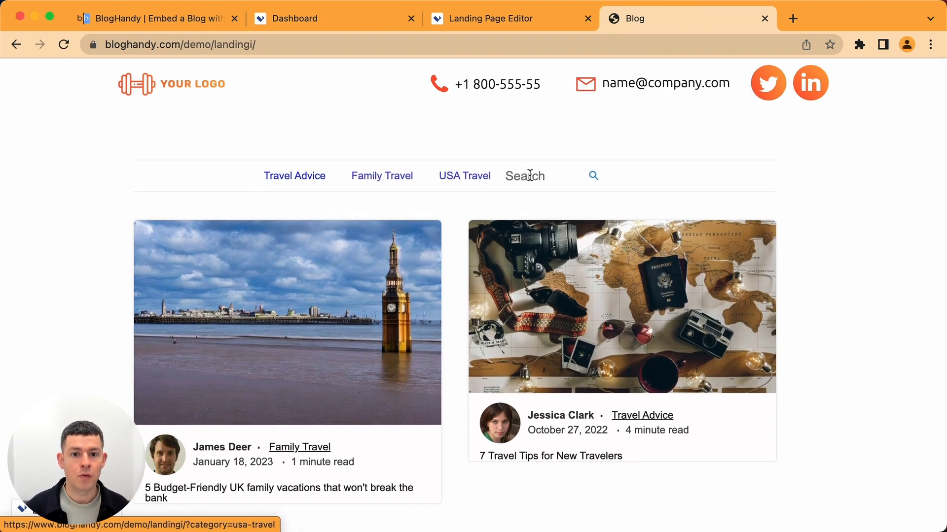
pyautogui.scroll(-3, 697, 232)
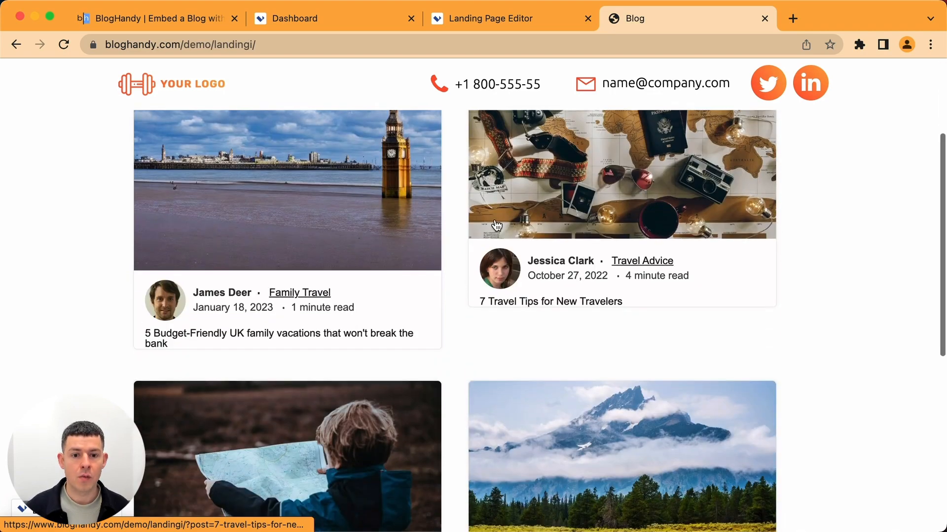
pyautogui.scroll(-7, 702, 446)
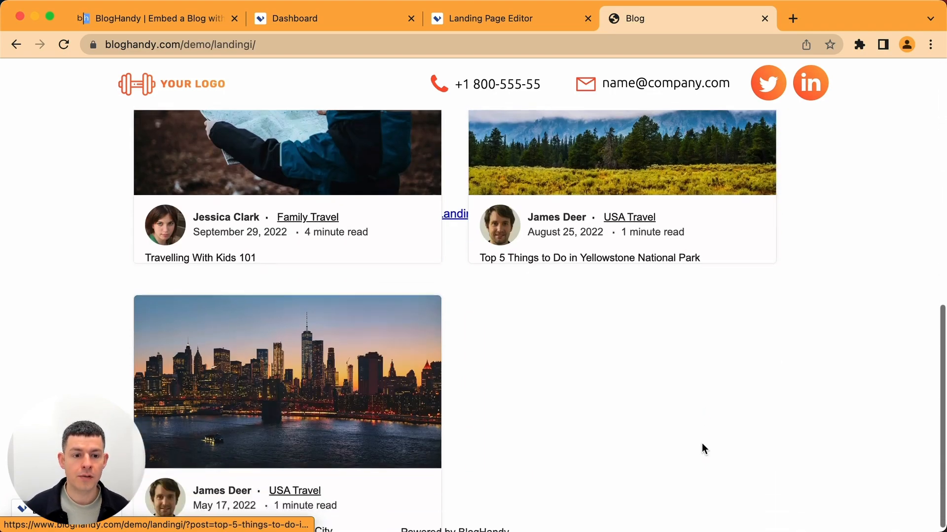
pyautogui.scroll(10, 703, 442)
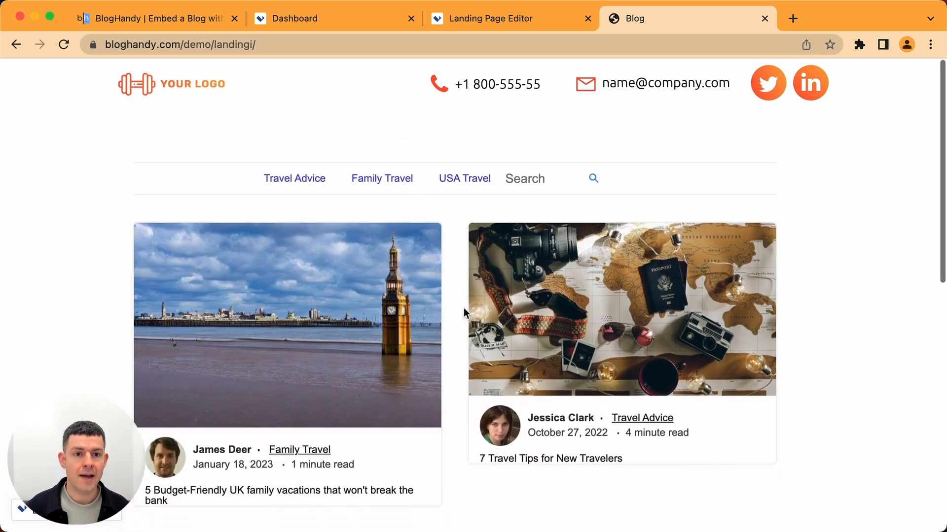
pyautogui.click(299, 44)
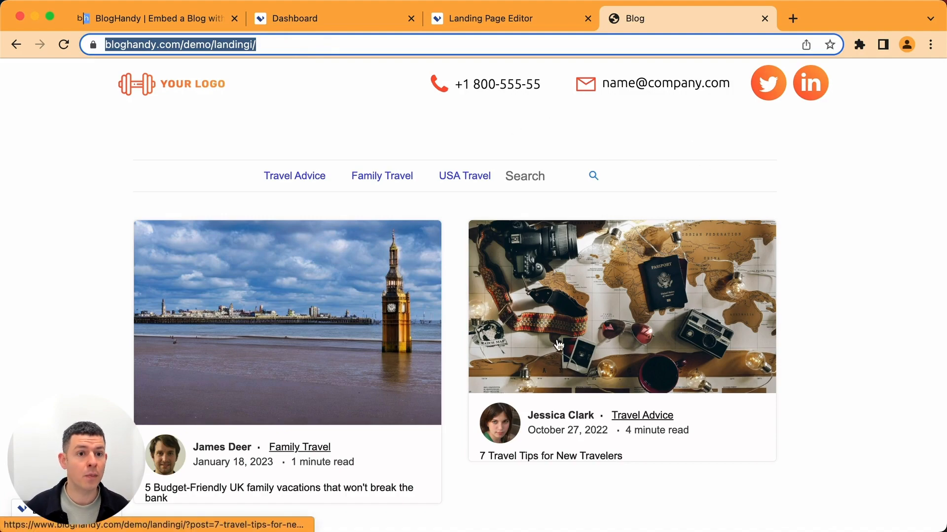
pyautogui.click(177, 16)
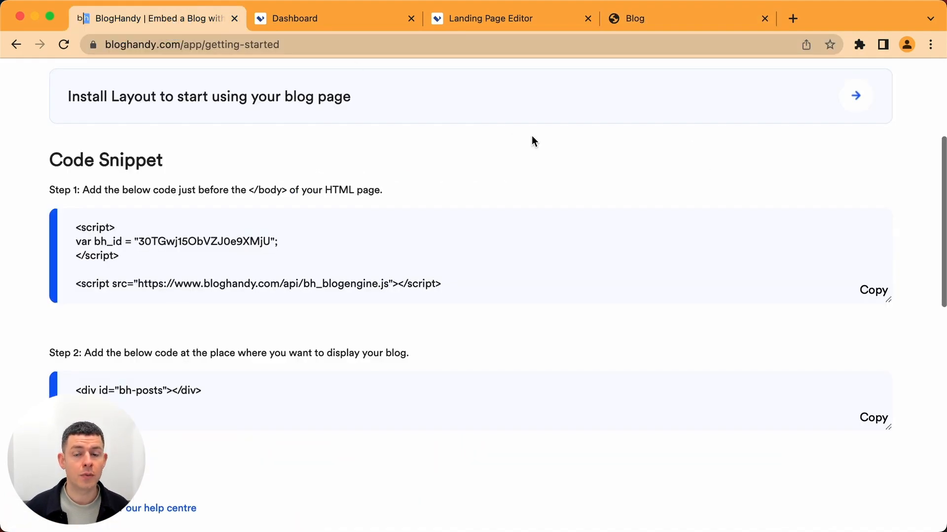
pyautogui.scroll(5, 531, 138)
pyautogui.click(832, 86)
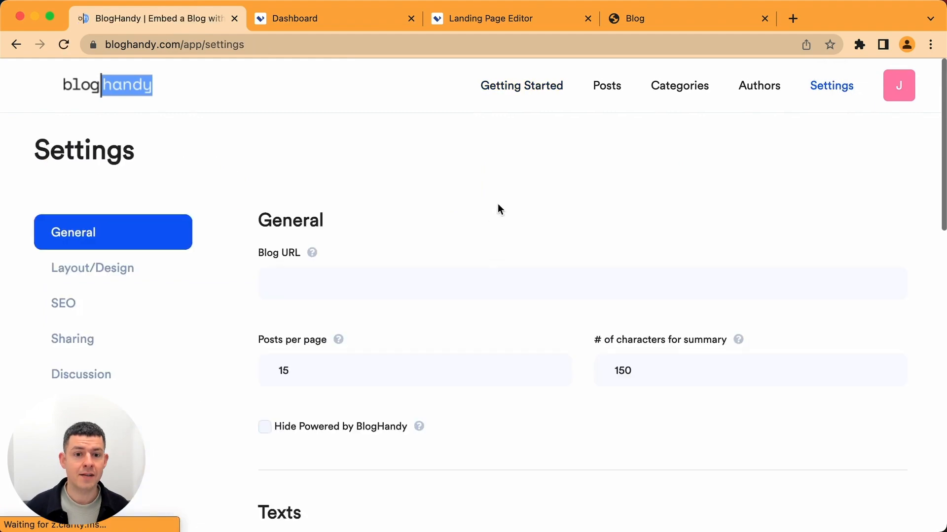
pyautogui.press('super+v')
pyautogui.click(549, 244)
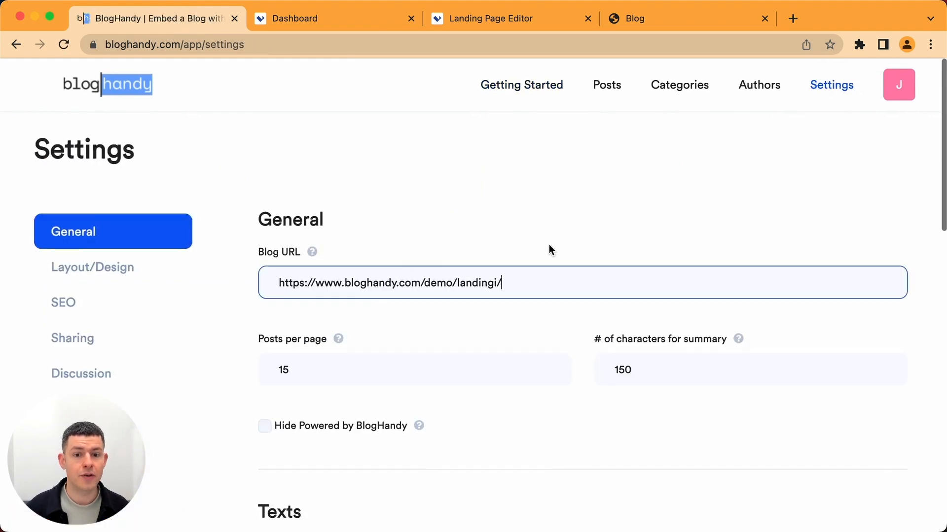
pyautogui.scroll(-15, 542, 252)
pyautogui.click(356, 454)
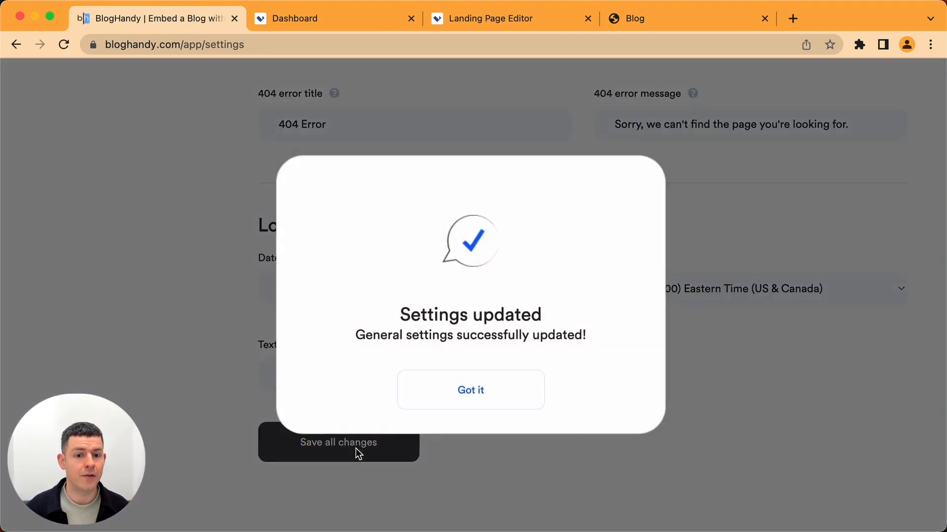
pyautogui.click(471, 402)
# Enable Pop Grid as the blog's main page layout in the BlogHandy design settings.
pyautogui.scroll(15, 448, 407)
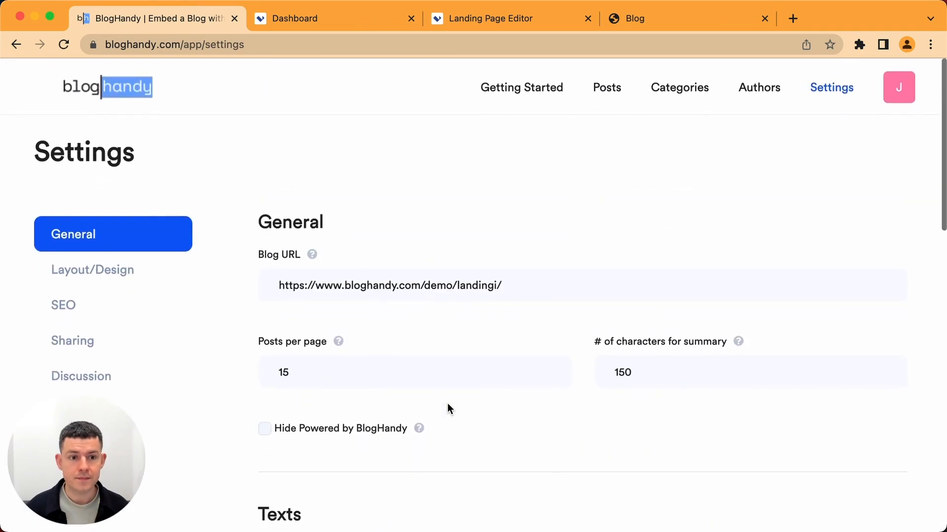
pyautogui.click(134, 282)
pyautogui.scroll(-2, 469, 247)
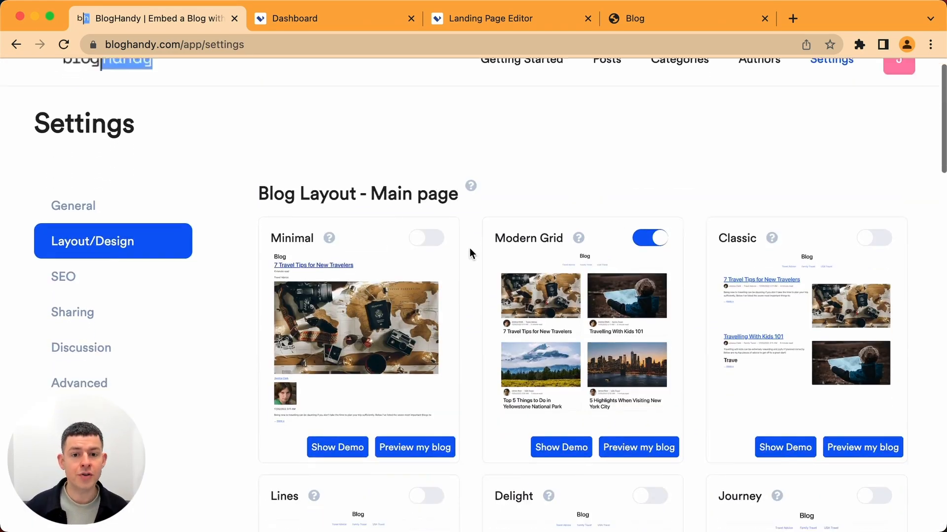
pyautogui.scroll(-1, 745, 250)
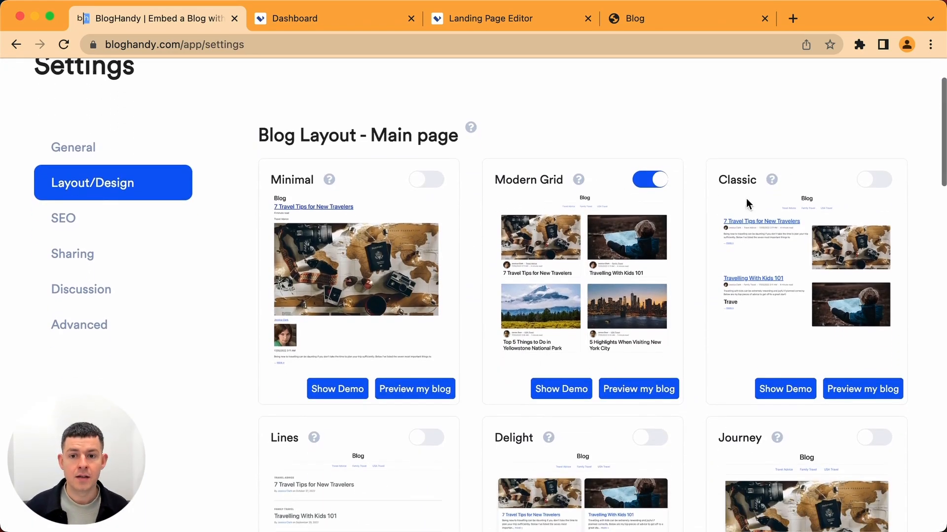
pyautogui.scroll(-3, 425, 313)
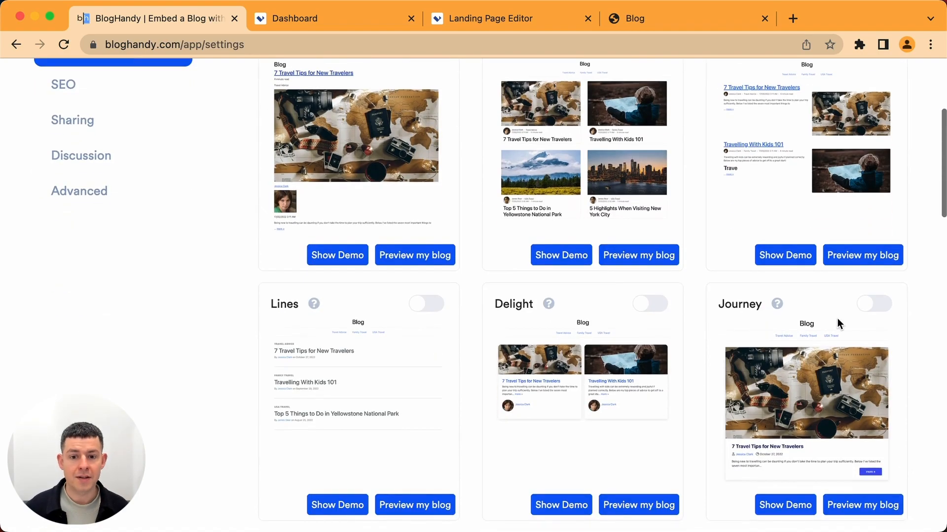
pyautogui.scroll(-5, 838, 323)
pyautogui.scroll(-1, 837, 324)
pyautogui.click(640, 337)
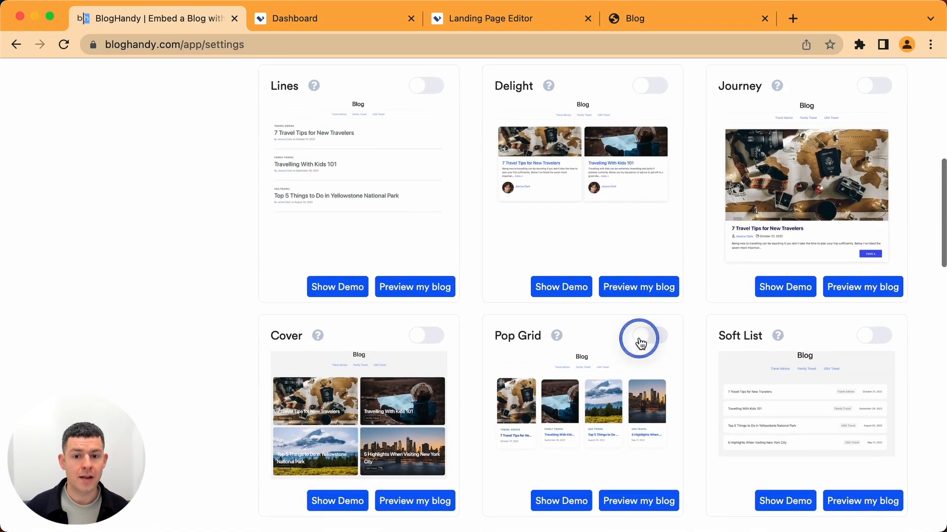
# Reload the live demo page and look through the blog's posts in the Pop Grid layout.
pyautogui.click(499, 399)
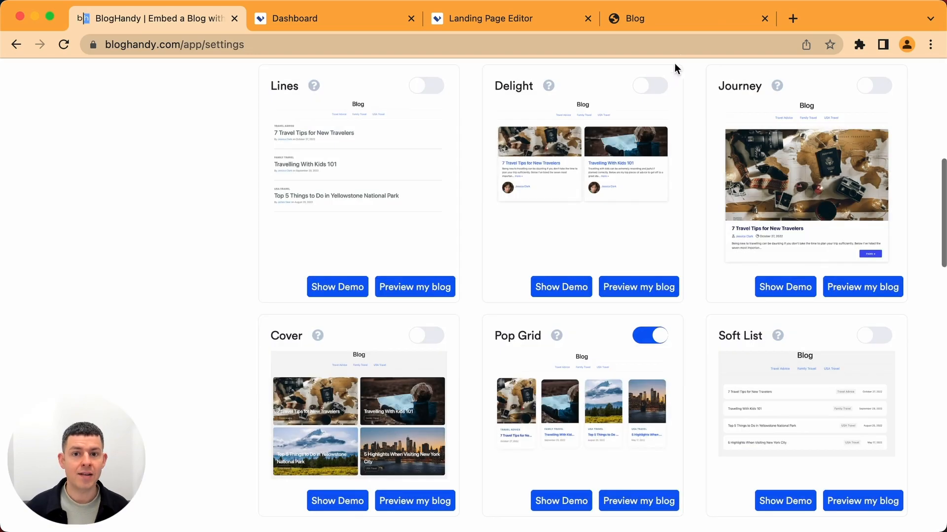
pyautogui.click(692, 14)
pyautogui.press('Return')
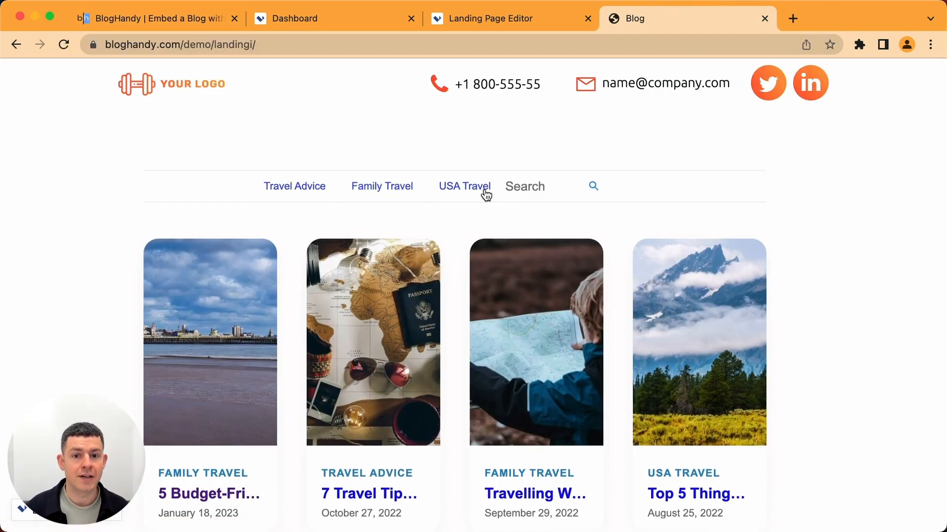
pyautogui.scroll(-3, 592, 268)
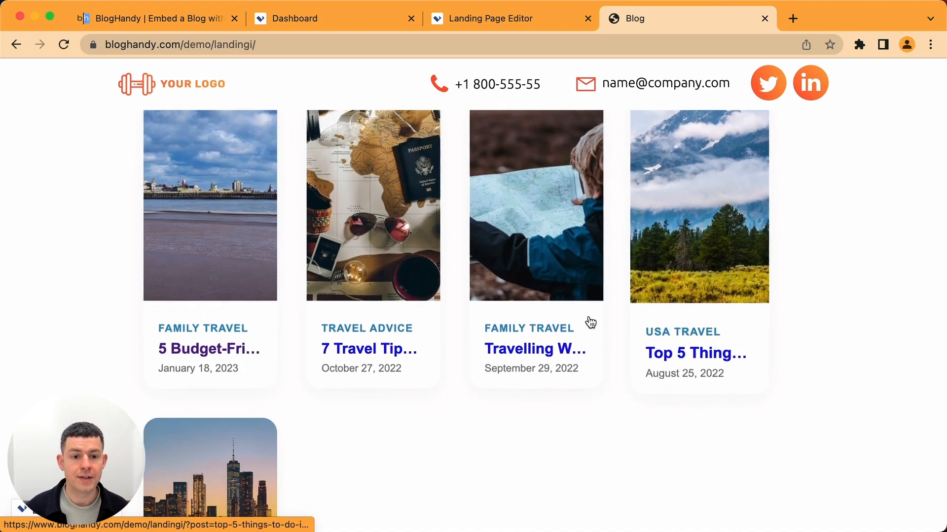
pyautogui.scroll(-4, 287, 330)
pyautogui.scroll(7, 481, 331)
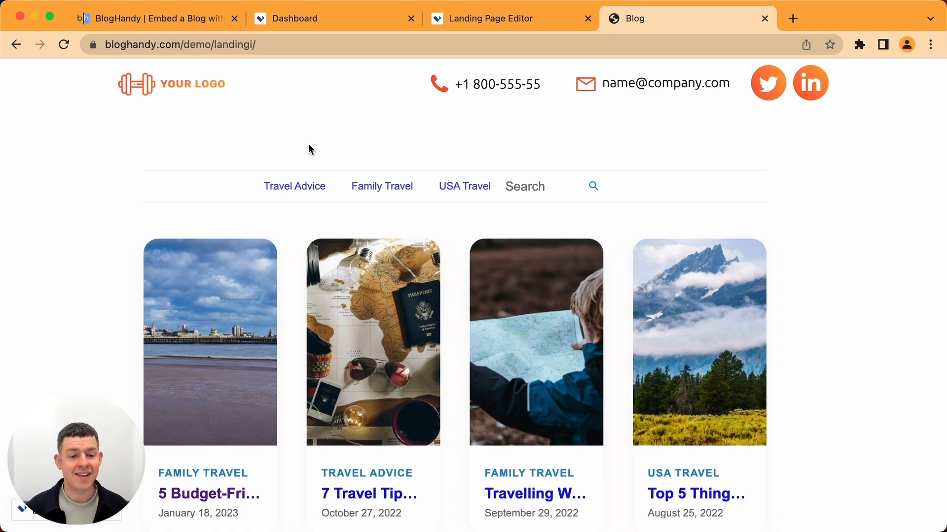
# Enable Modern Grid as the blog's main page layout in BlogHandy and check it on the reloaded live page.
pyautogui.click(161, 22)
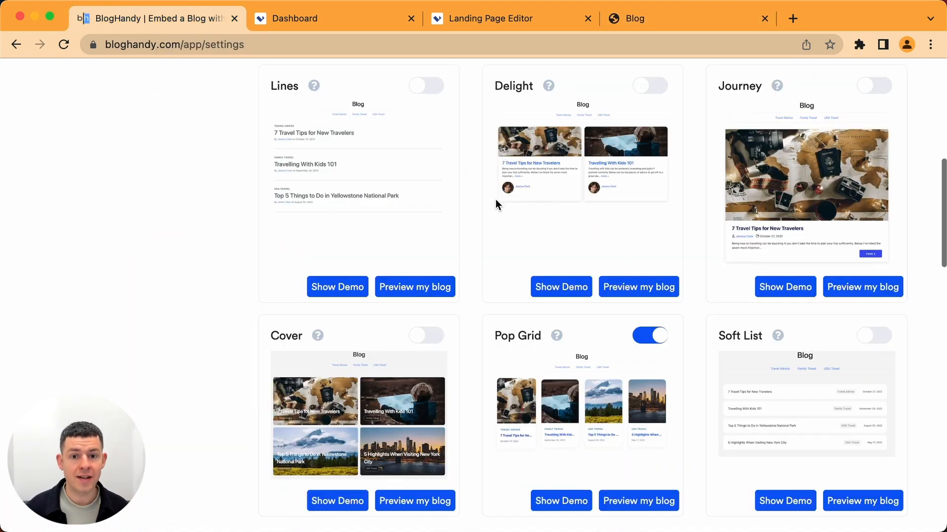
pyautogui.scroll(10, 496, 199)
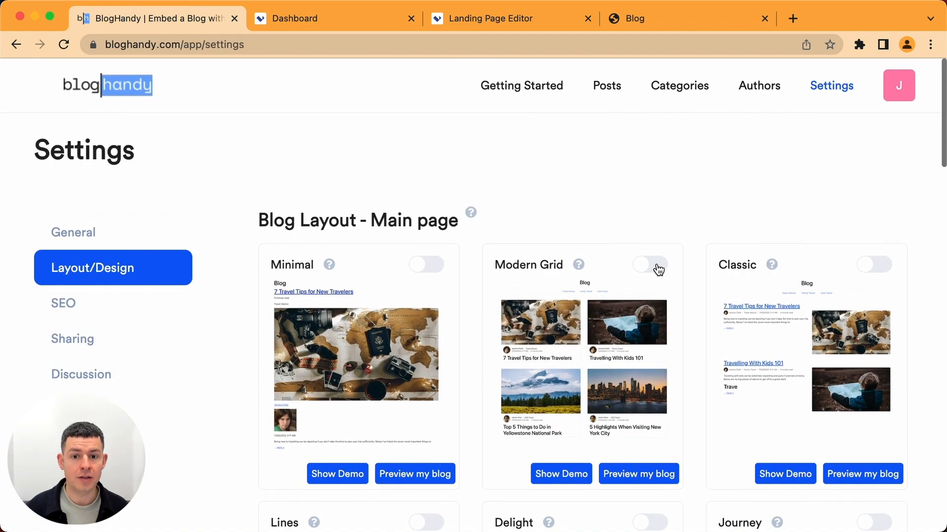
pyautogui.click(651, 265)
pyautogui.click(481, 390)
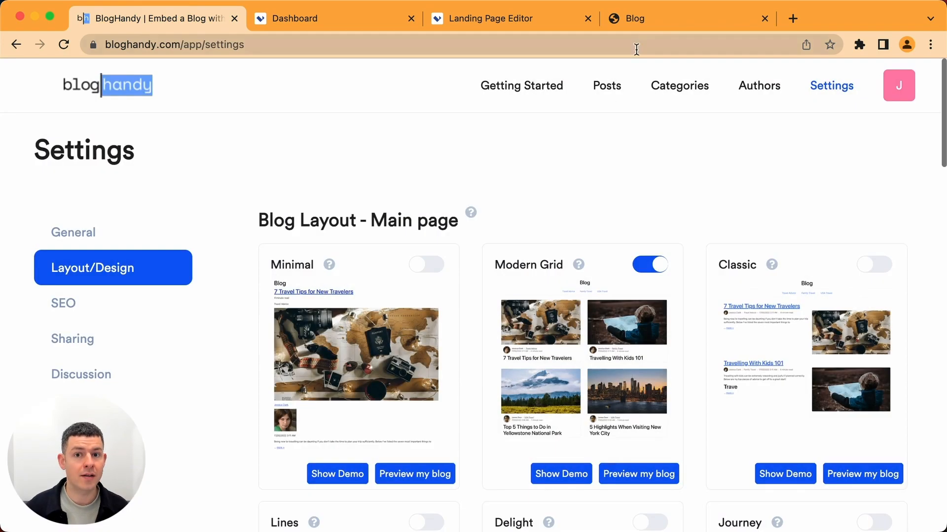
pyautogui.click(678, 14)
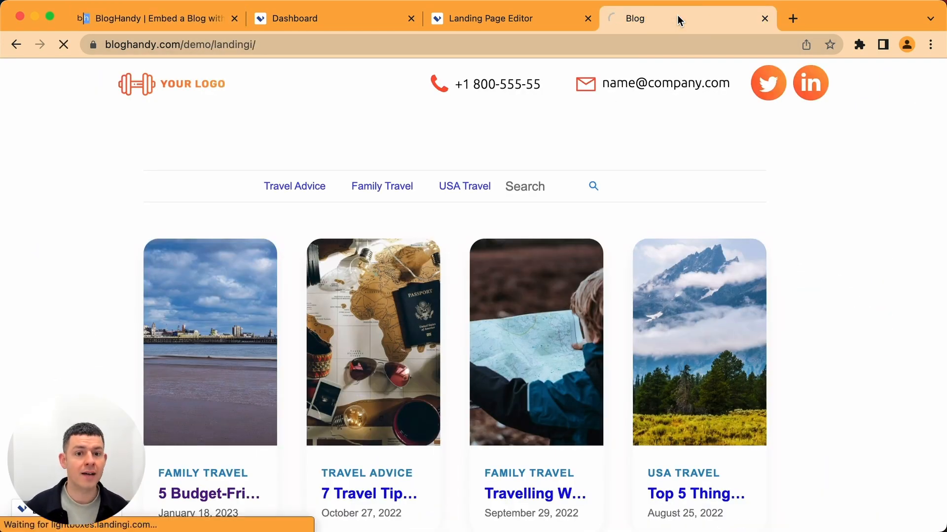
pyautogui.scroll(-2, 193, 403)
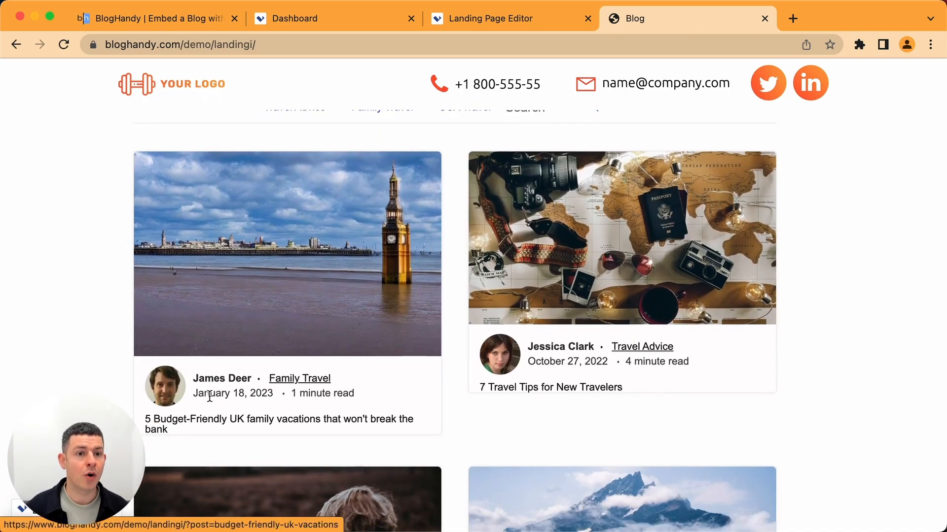
# Start an h1 rule in BlogHandy's custom CSS with font-size:1.5rem;.
pyautogui.click(164, 21)
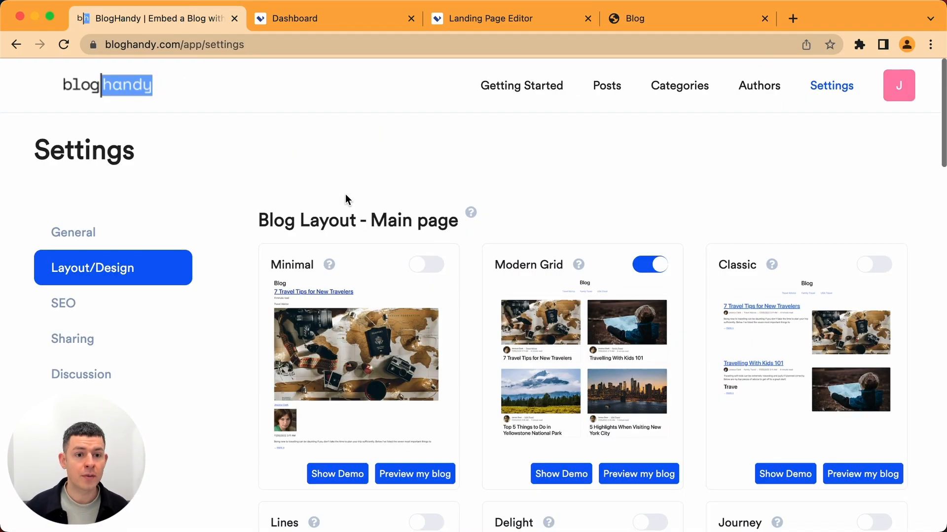
pyautogui.scroll(-10, 429, 253)
pyautogui.scroll(-15, 429, 253)
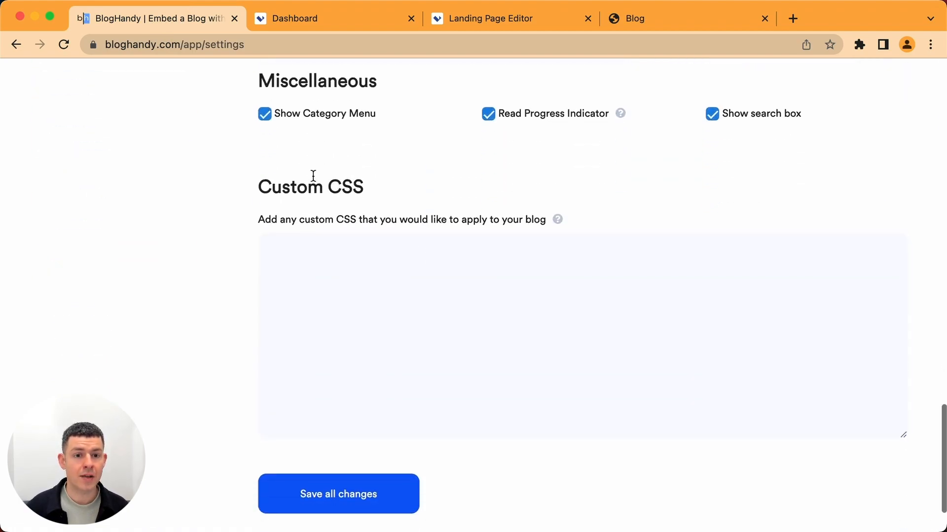
pyautogui.click(369, 273)
pyautogui.write('h1{')
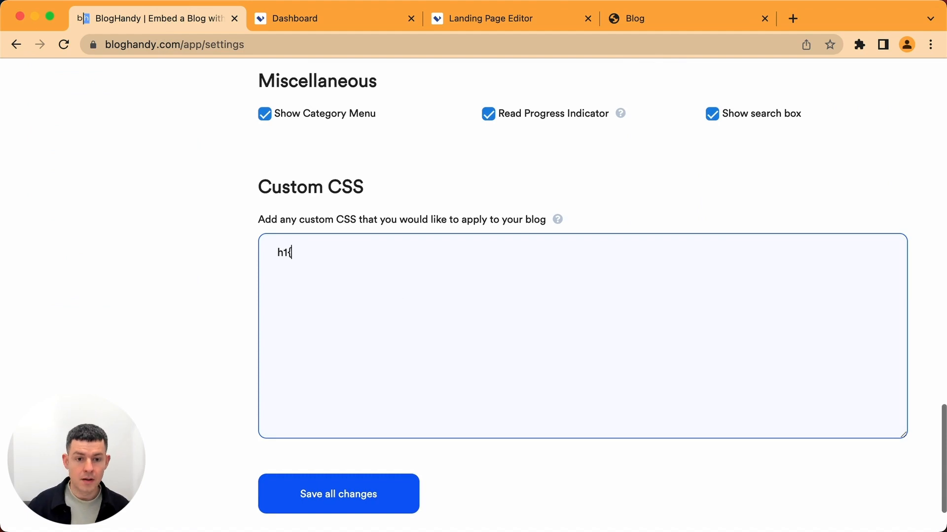
pyautogui.press('Return')
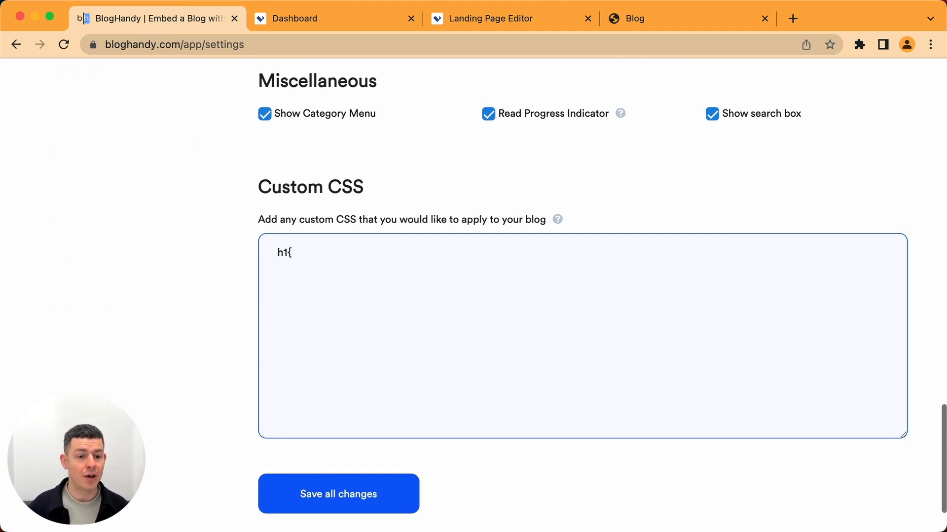
pyautogui.write('font-s')
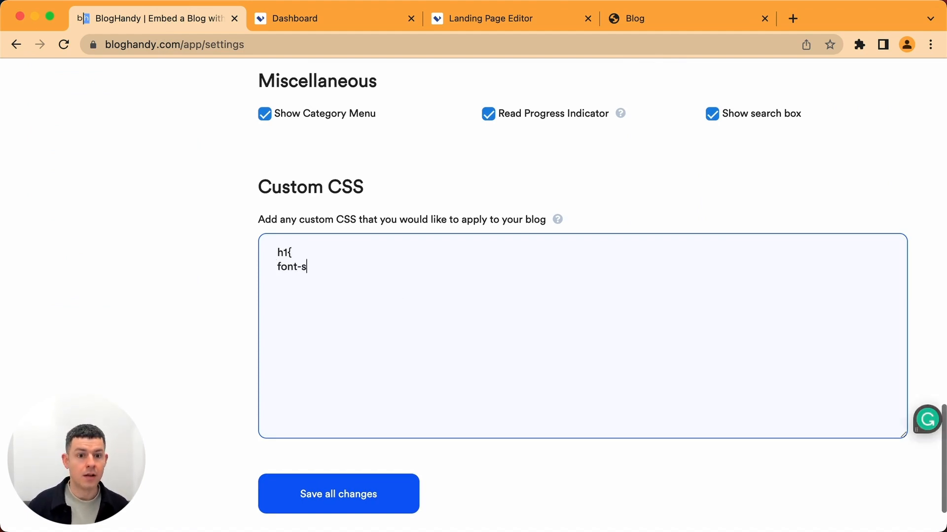
pyautogui.write('ize:1.5rem;')
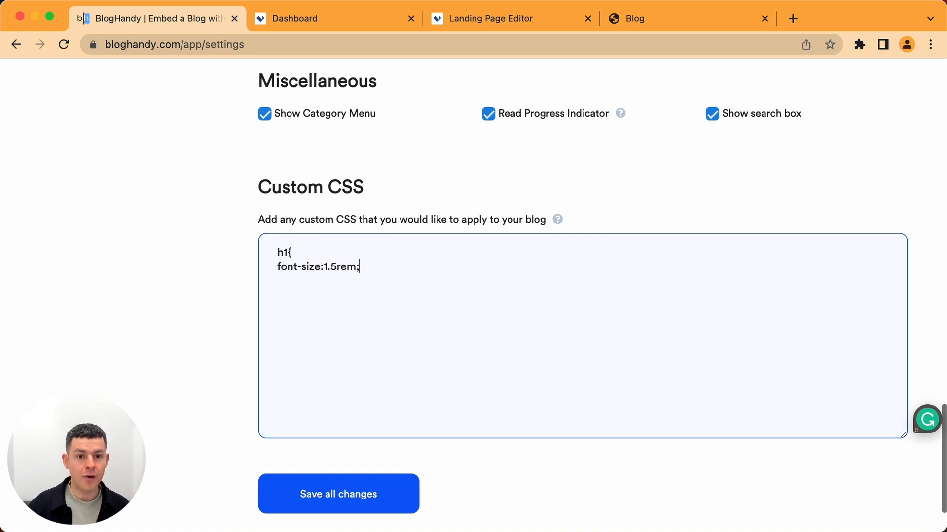
# Complete the custom h1 rule with line-height:1.75rem; and a closing brace, and save all layout changes.
pyautogui.press('Return')
pyautogui.write('line-he')
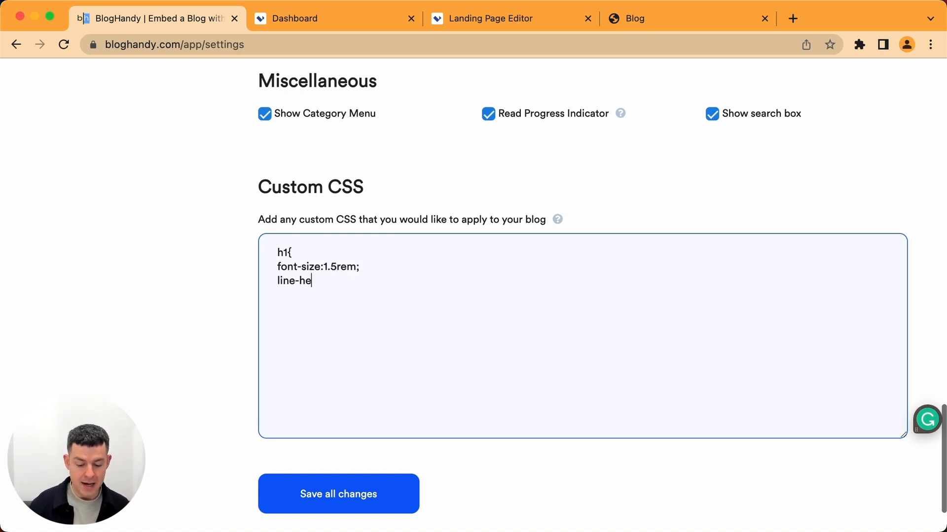
pyautogui.write('ight:1.75rem;')
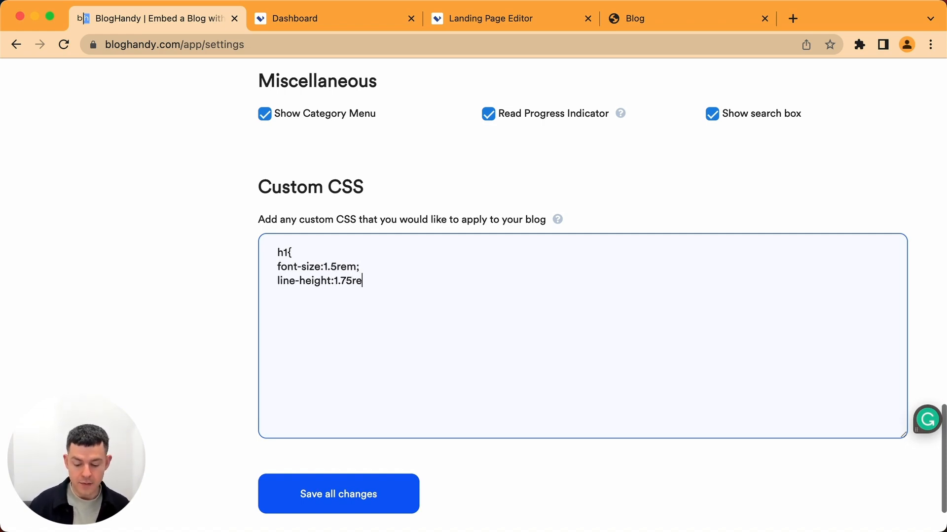
pyautogui.press('Return')
pyautogui.write('}')
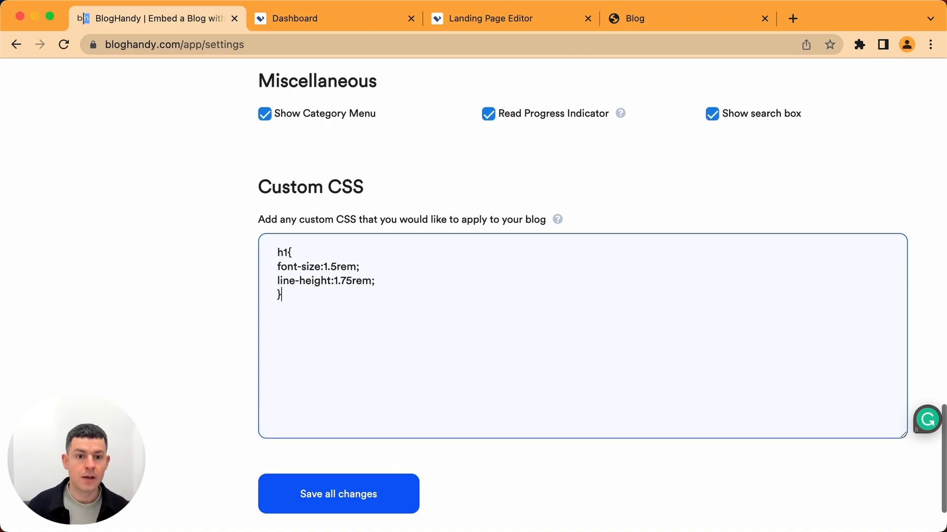
pyautogui.click(344, 496)
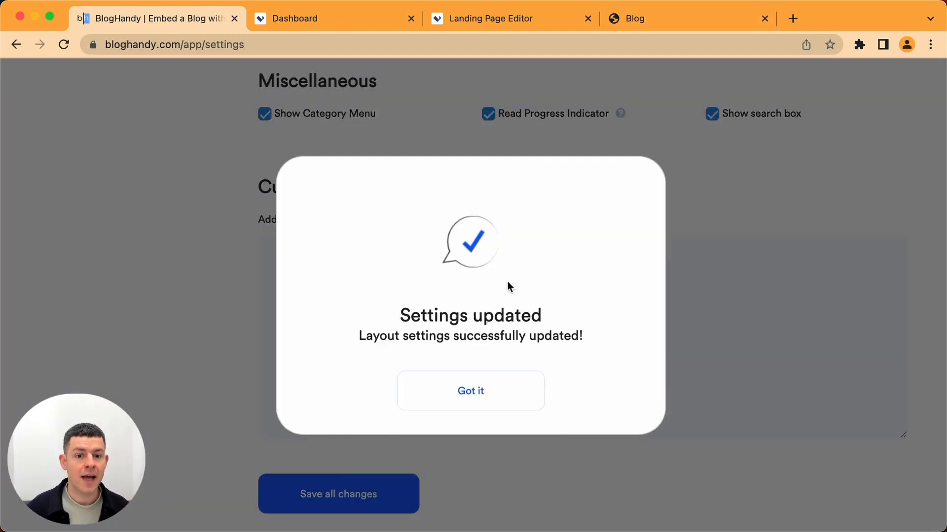
pyautogui.click(461, 408)
# Reload the live demo page and check the size and spacing of the post titles.
pyautogui.click(682, 16)
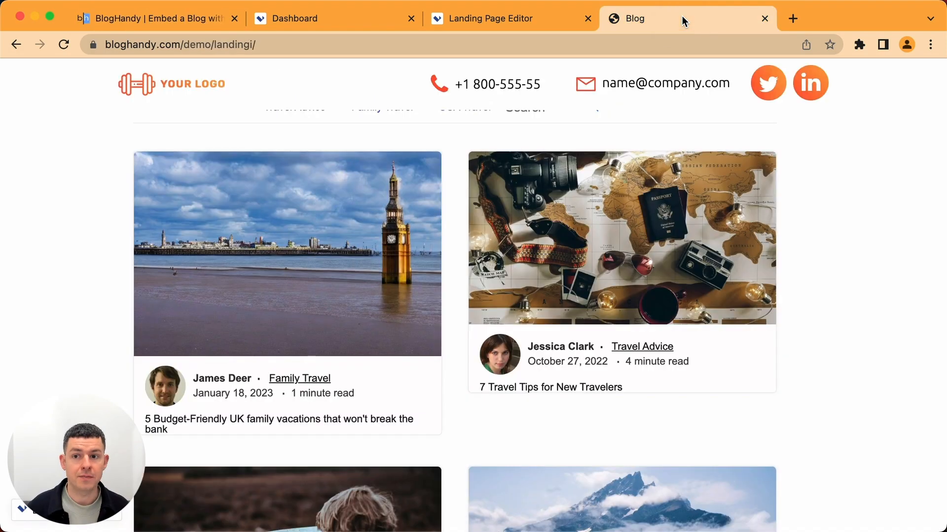
pyautogui.press('super+r')
pyautogui.scroll(-1, 319, 410)
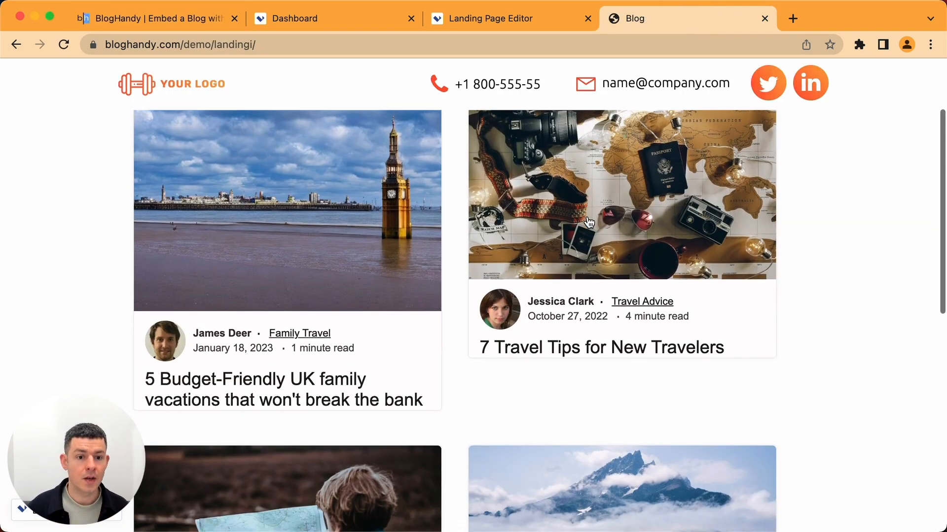